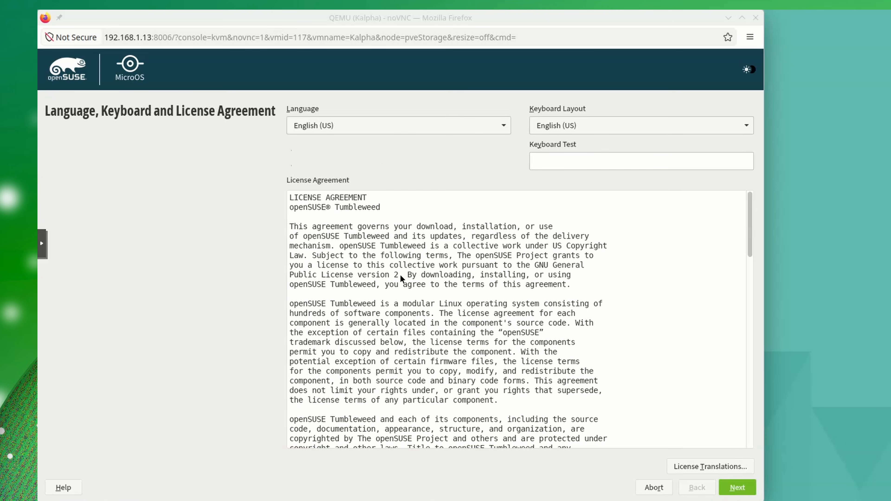
# Accept the license with English (US), choose the openSUSE Kalpa (Plasma) [ALPHA] system role, and keep the default NTP server
pyautogui.click(725, 488)
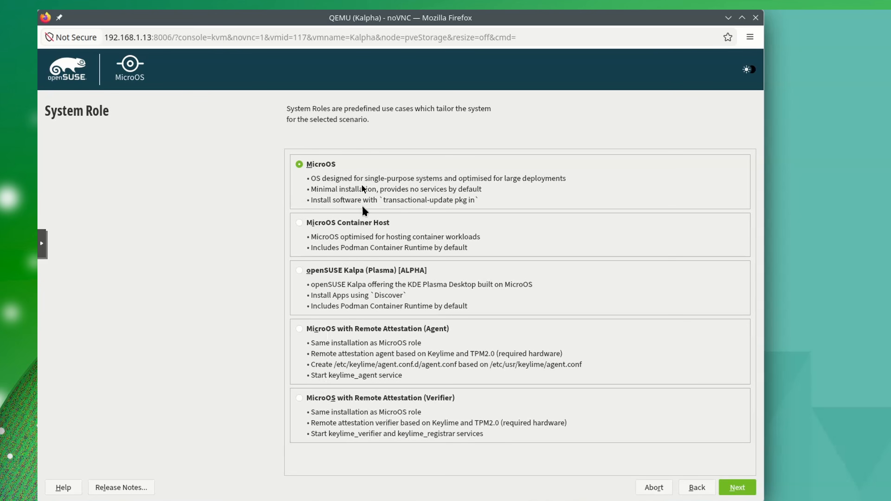
pyautogui.click(309, 274)
pyautogui.click(738, 487)
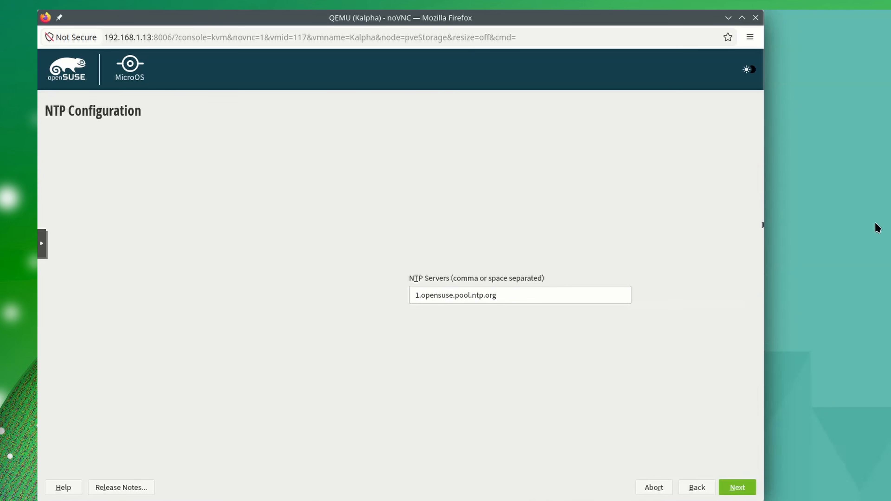
pyautogui.click(738, 488)
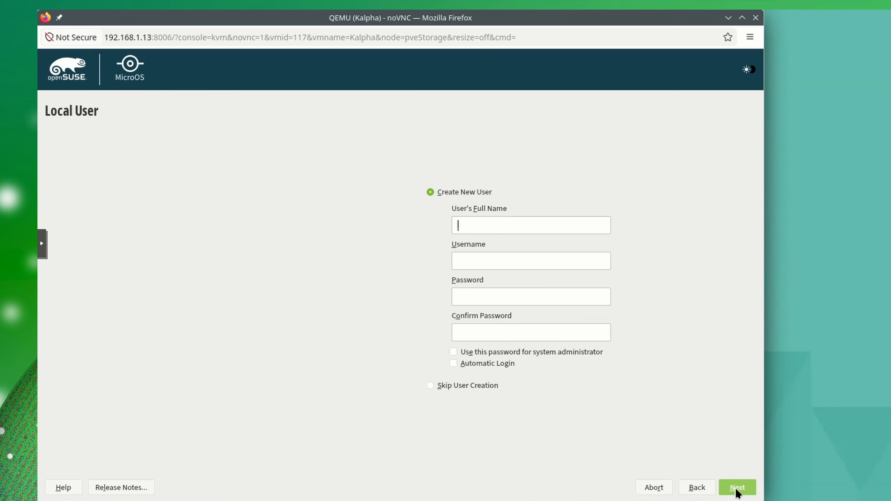
# Create a local user with a name and password, enable automatic login and system administrator password reuse, and accept the simple password
pyautogui.write('nhaas')
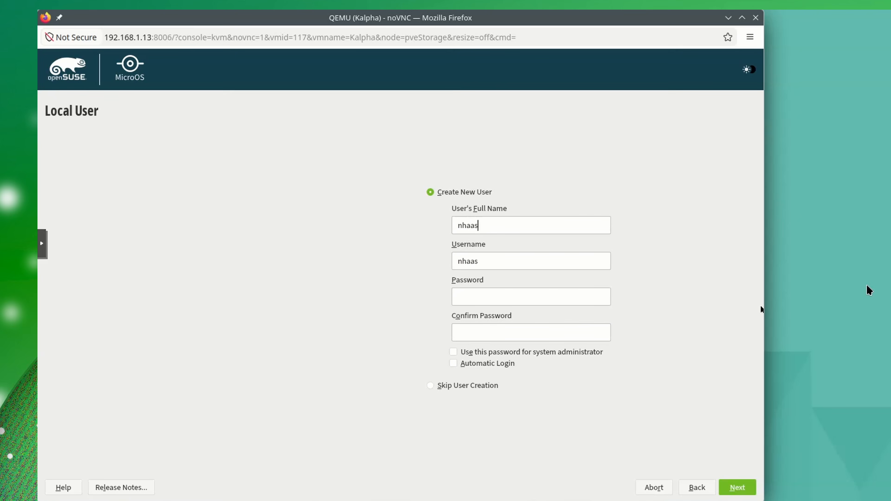
pyautogui.press('Tab')
pyautogui.press('Tab')
pyautogui.write('******')
pyautogui.press('Tab')
pyautogui.write('******')
pyautogui.click(492, 364)
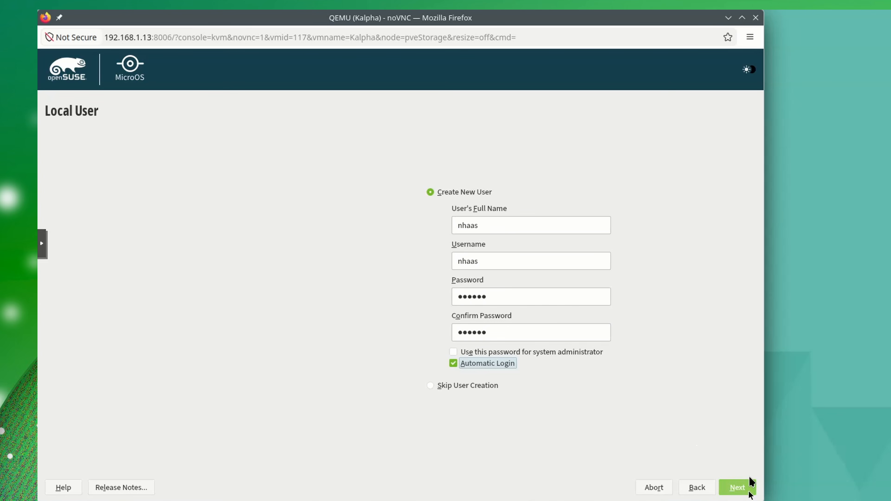
pyautogui.click(541, 354)
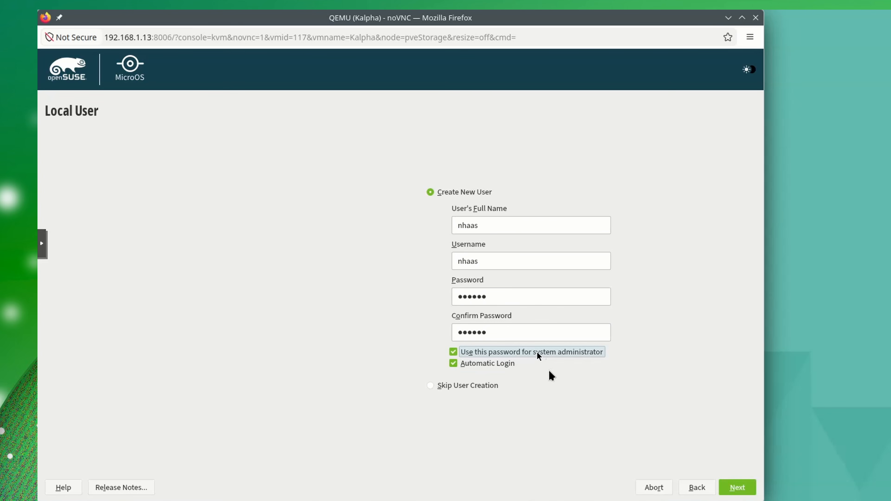
pyautogui.click(749, 489)
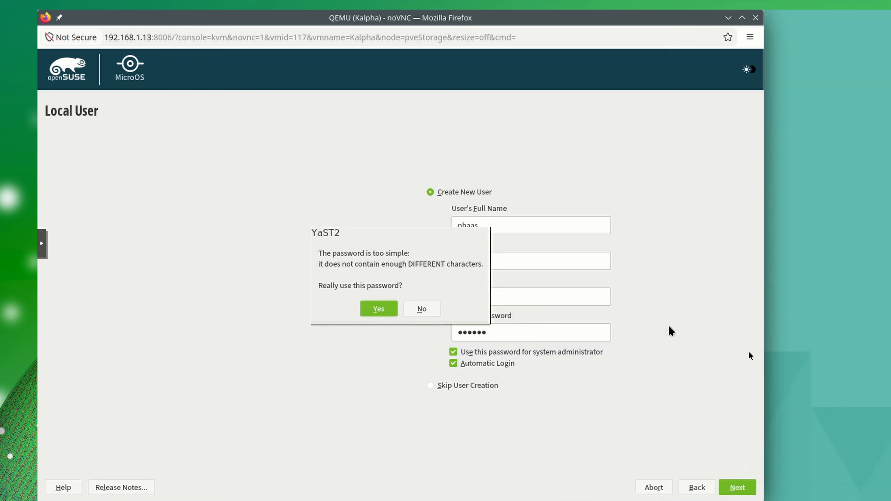
pyautogui.click(380, 308)
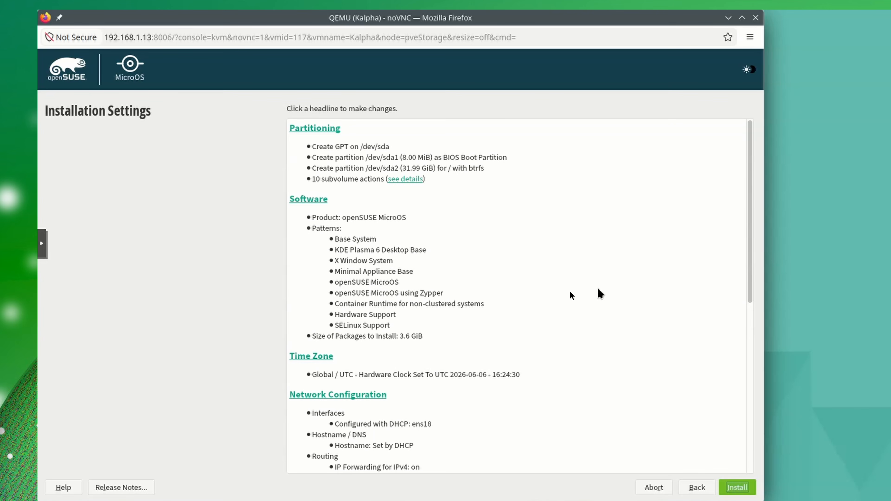
# Review the installation settings down to the System section and start the installation, confirming the disk changes
pyautogui.moveTo(749, 282); pyautogui.dragTo(750, 477)
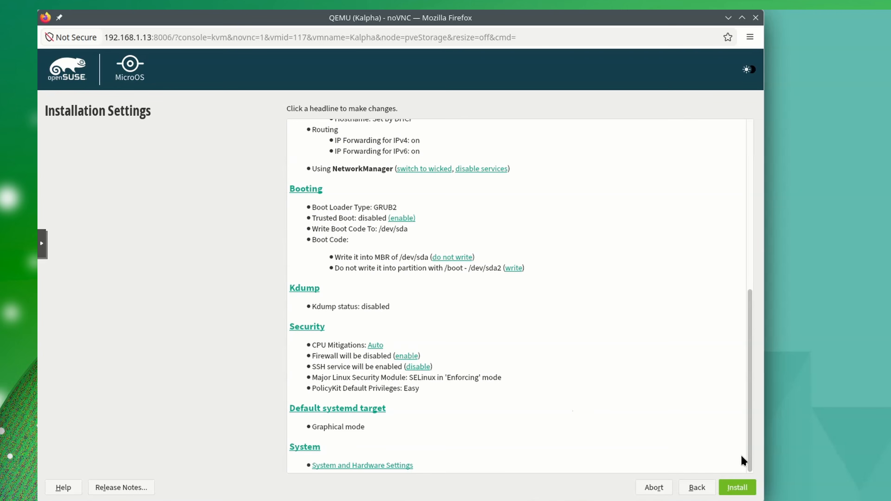
pyautogui.click(734, 489)
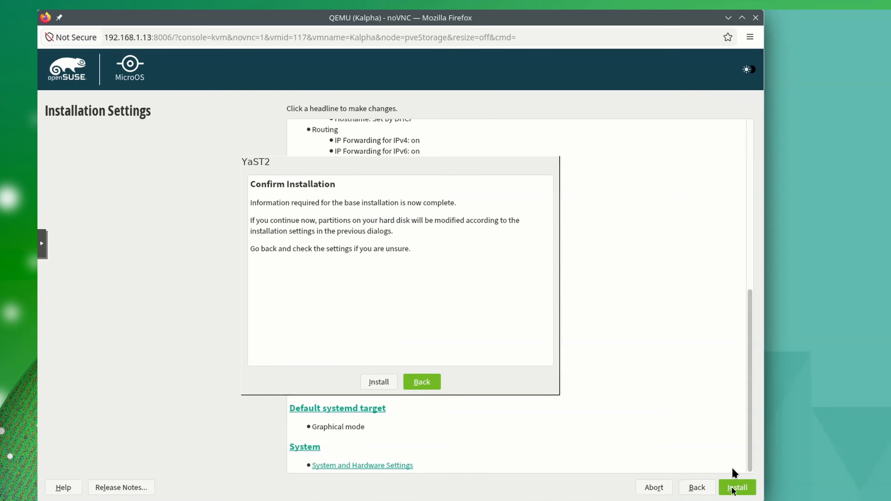
pyautogui.click(383, 381)
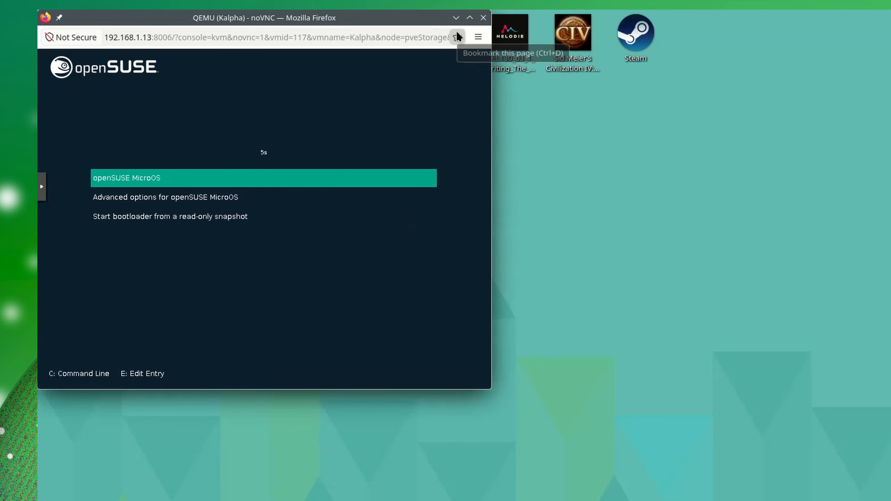
# Boot the openSUSE MicroOS entry and log in at the text console with the username and account password
pyautogui.press('Return')
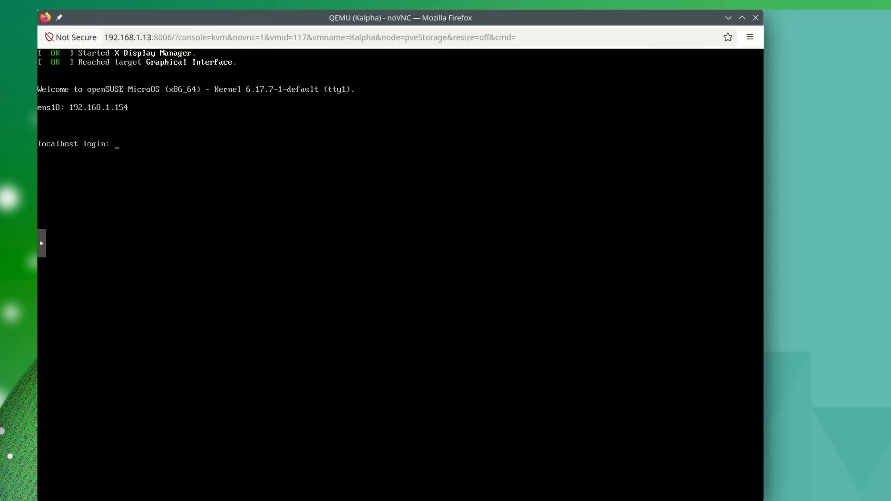
pyautogui.write('nhaas')
pyautogui.press('Return')
pyautogui.press('Return')
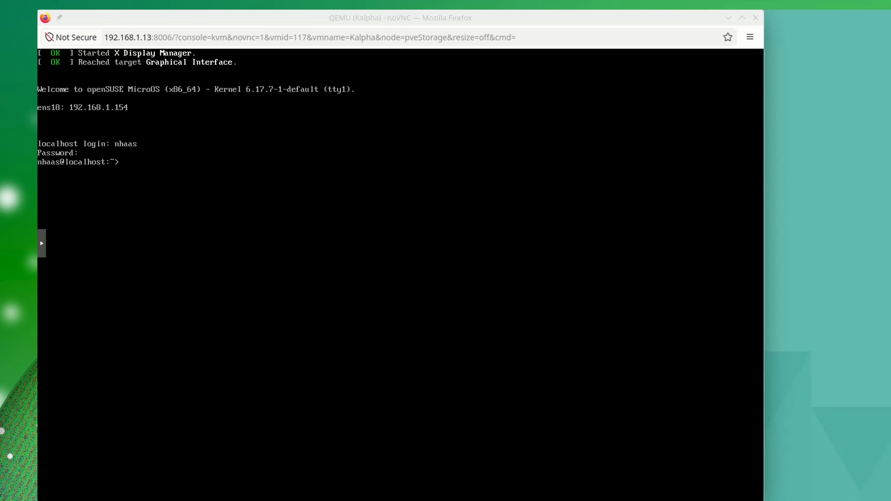
# Run sudo systemctl enable --now --force sddm.service with the root password, and log in to the graphical desktop with the account password
pyautogui.click(668, 175)
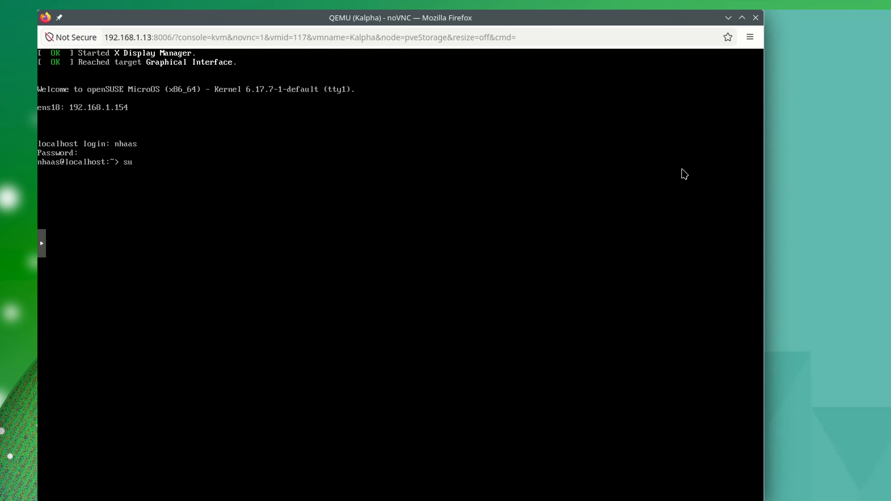
pyautogui.write('sudo systemctl enable --now')
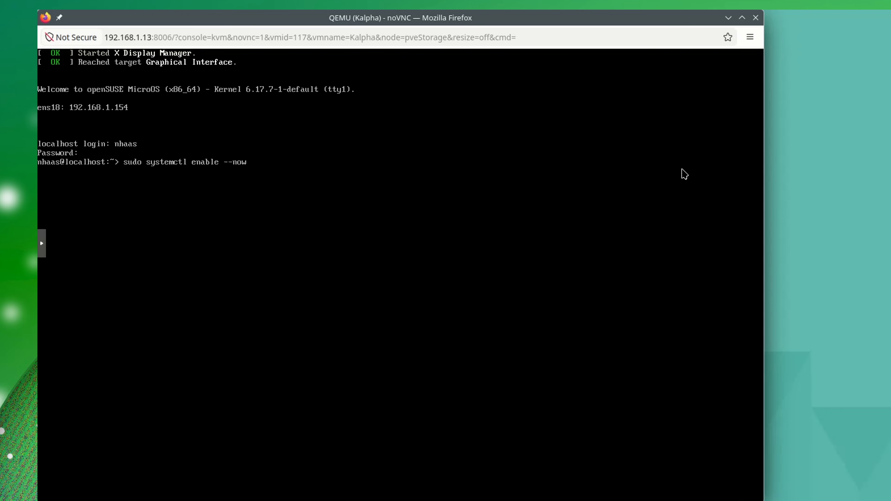
pyautogui.write(' --force sddm.service')
pyautogui.press('Return')
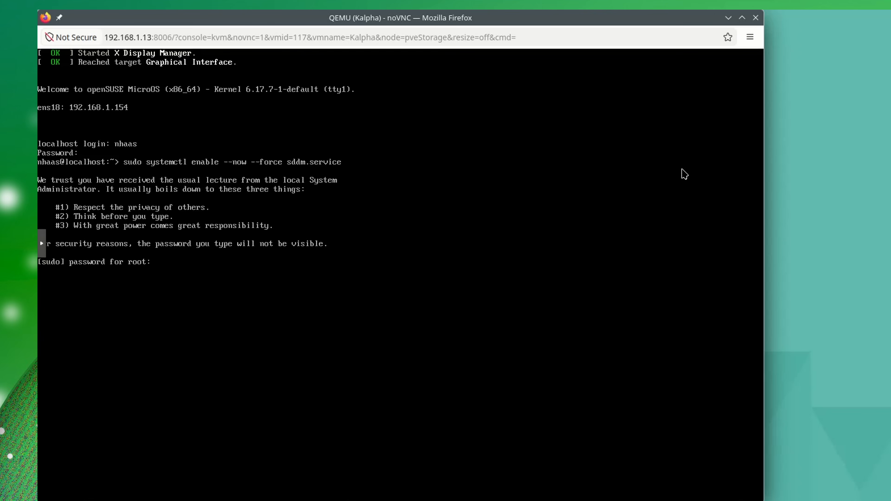
pyautogui.press('Return')
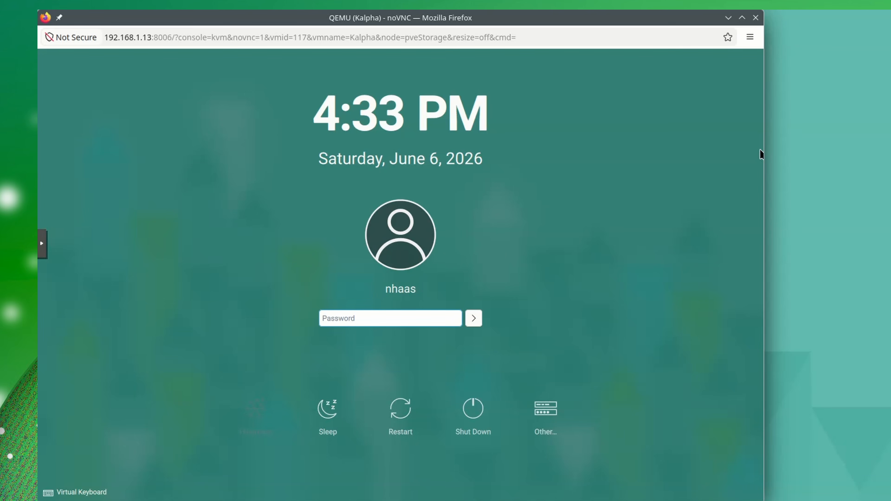
pyautogui.write('******')
pyautogui.press('Return')
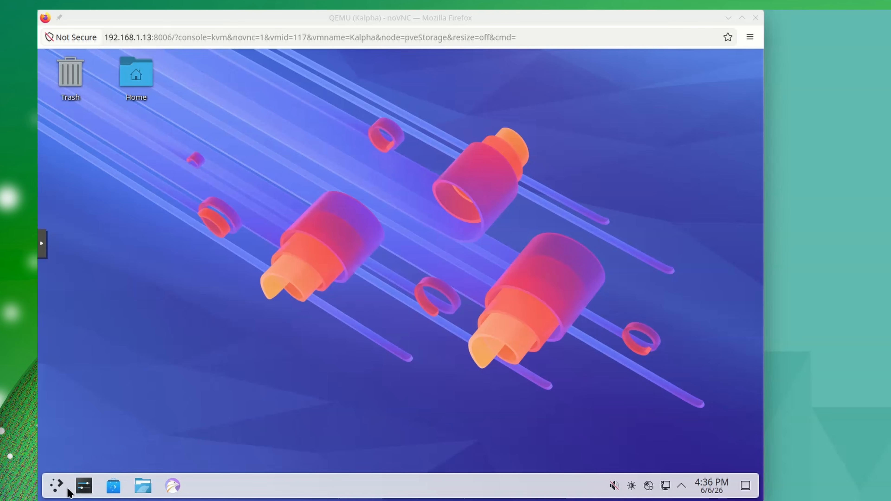
# Launch KDE Partition Manager from the full application list and authenticate with the root password
pyautogui.click(56, 485)
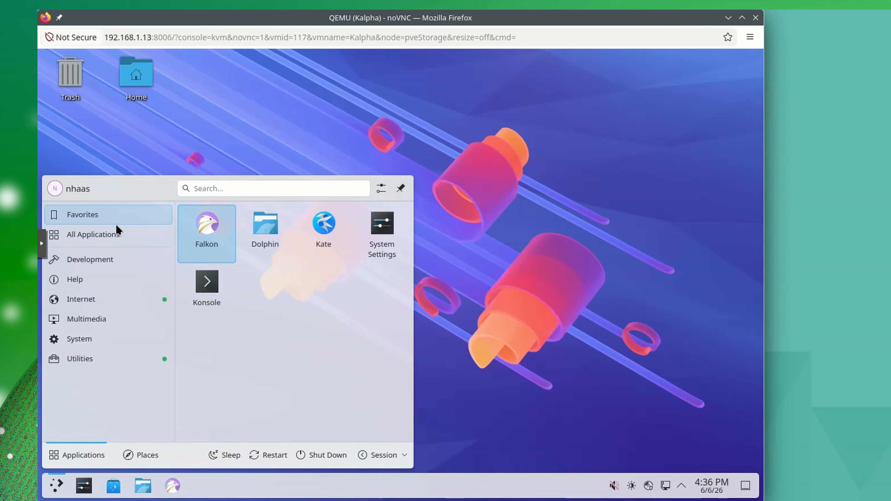
pyautogui.click(112, 233)
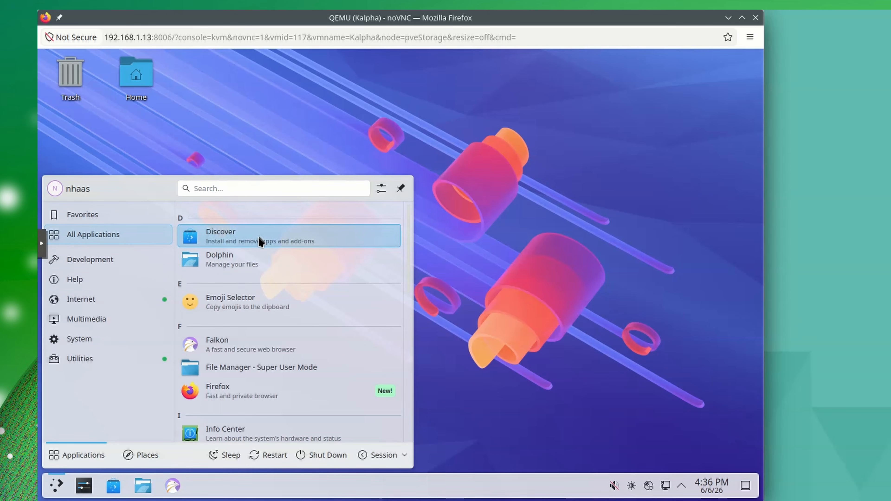
pyautogui.scroll(-2, 306, 339)
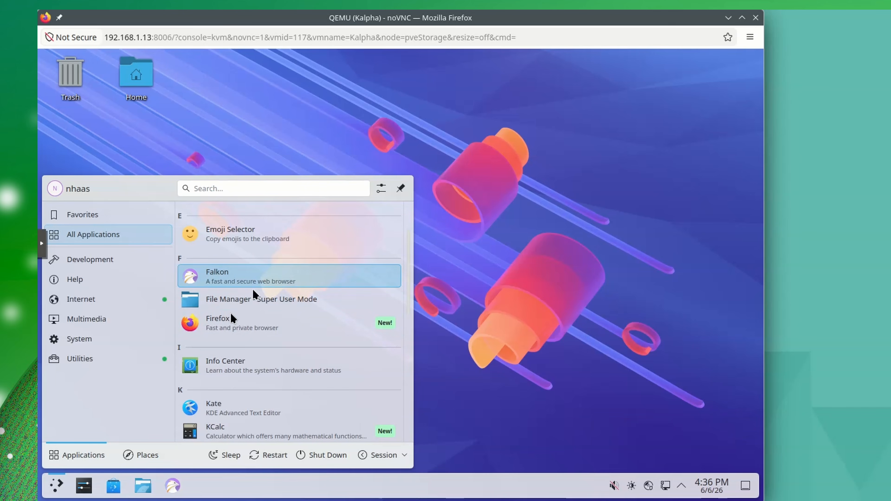
pyautogui.scroll(-3, 226, 325)
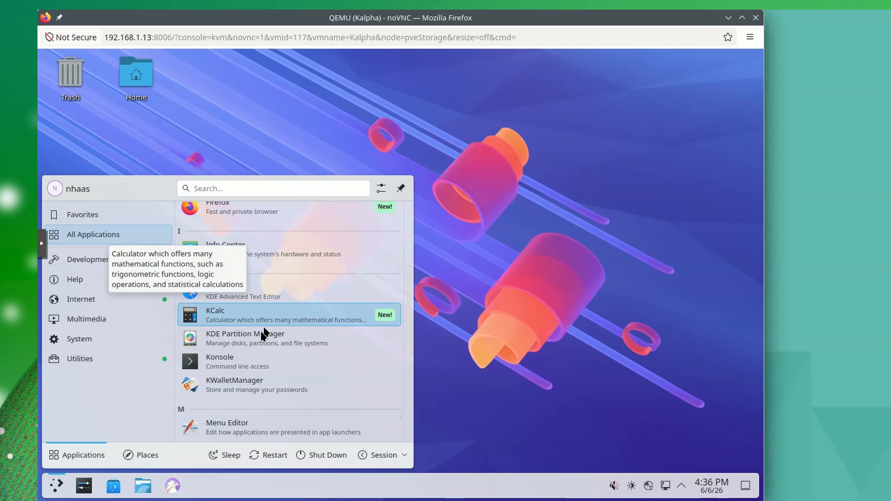
pyautogui.click(243, 334)
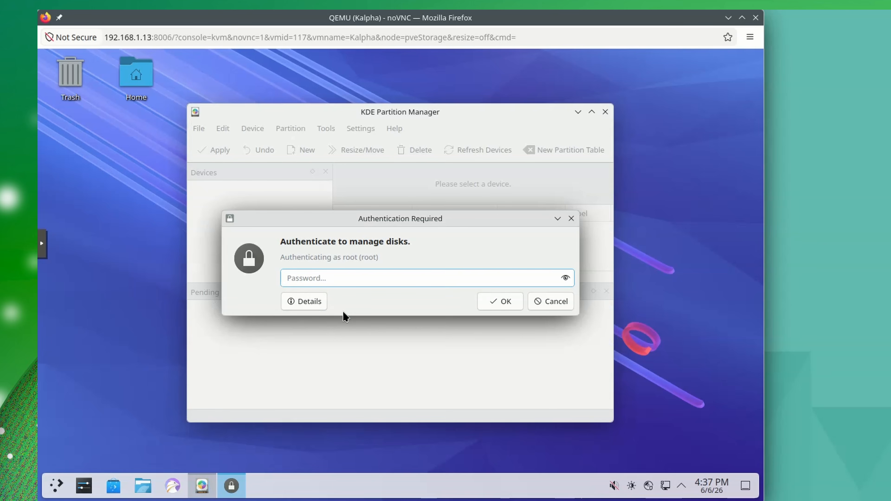
pyautogui.write('p•••••')
pyautogui.press('Return')
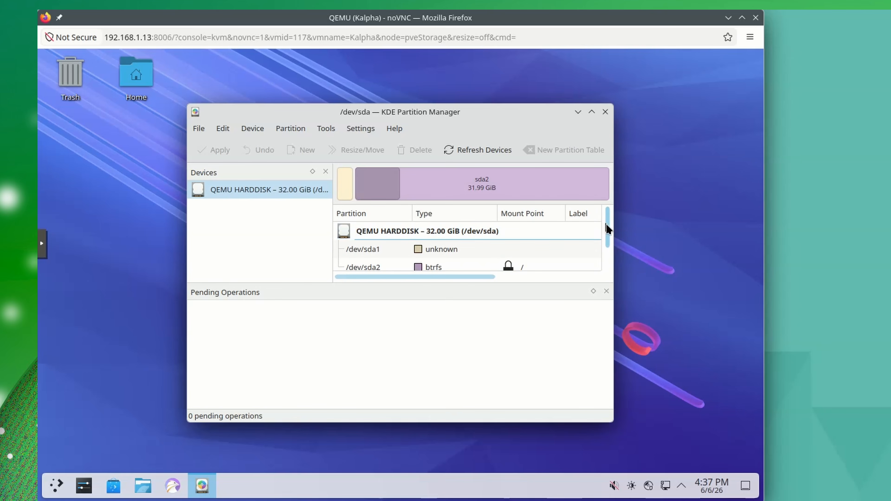
# Enlarge the KDE Partition Manager window to examine all columns of the /dev/sda partition list, and close it
pyautogui.moveTo(606, 224); pyautogui.dragTo(607, 199)
pyautogui.moveTo(522, 102); pyautogui.dragTo(528, 55)
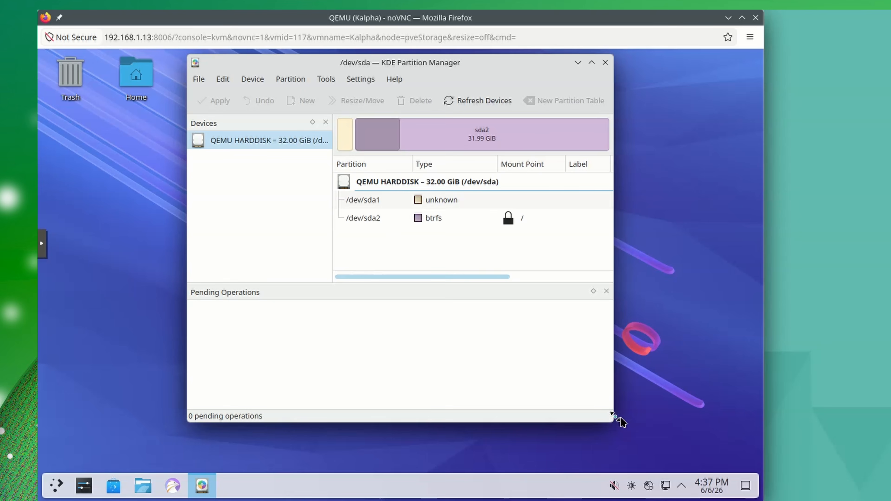
pyautogui.moveTo(613, 419); pyautogui.dragTo(731, 423)
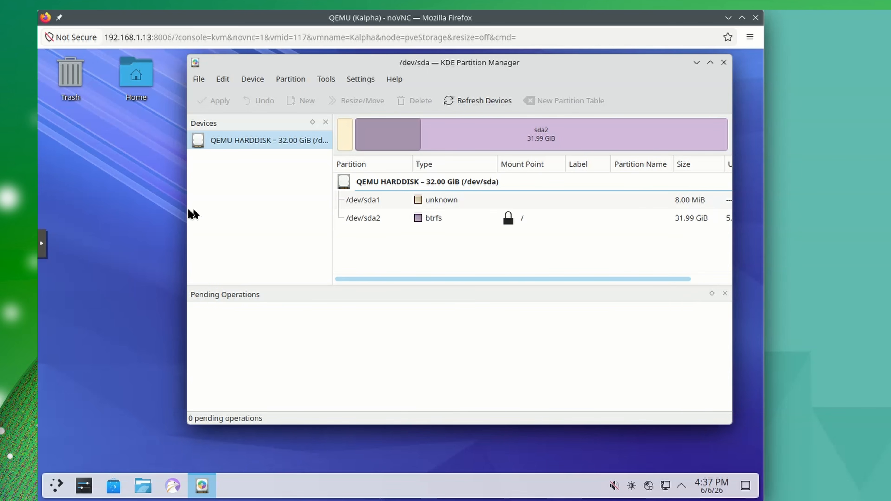
pyautogui.moveTo(186, 208); pyautogui.dragTo(72, 210)
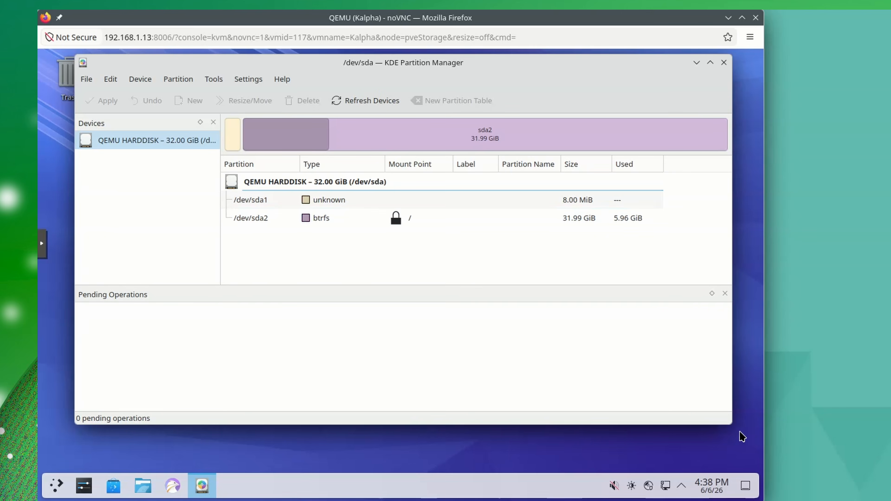
pyautogui.moveTo(707, 499)
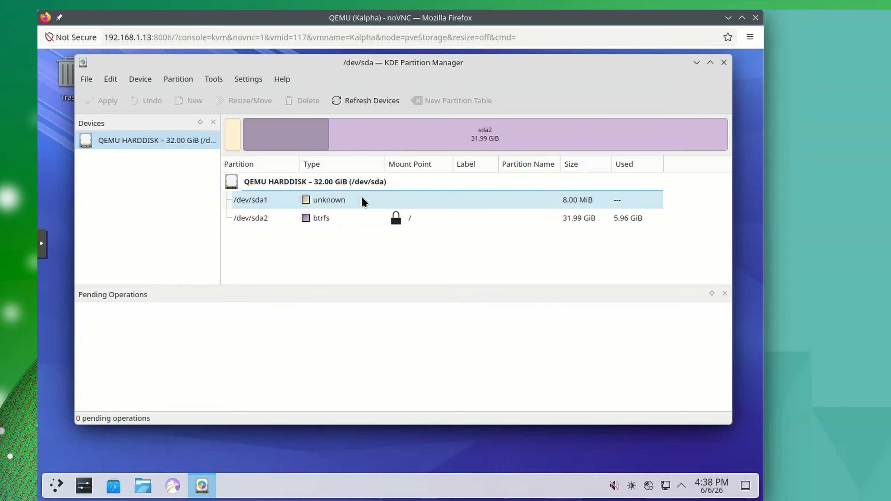
pyautogui.click(385, 188)
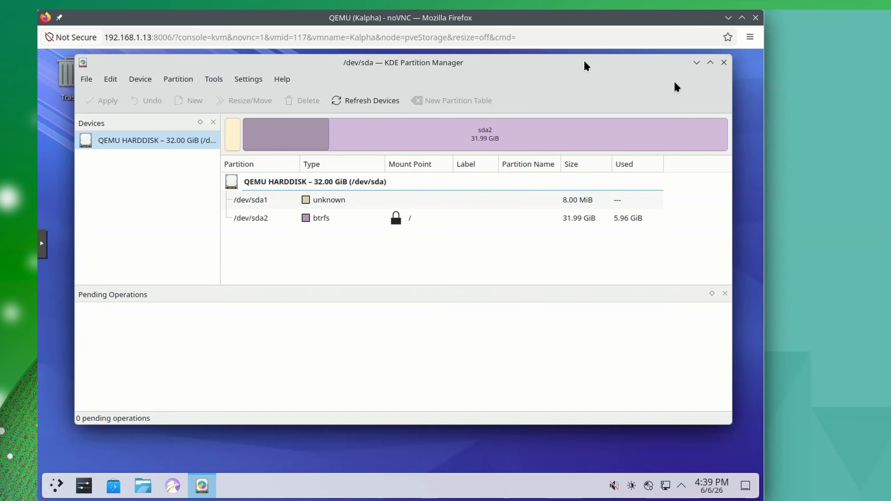
pyautogui.click(722, 64)
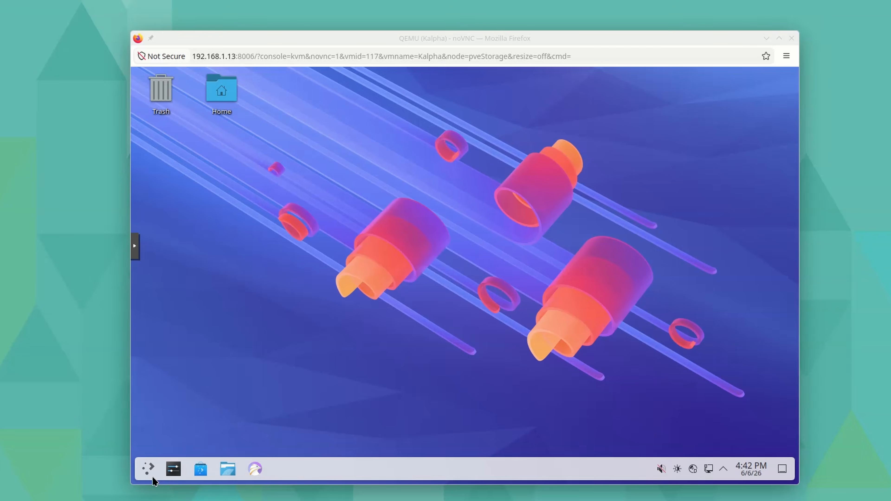
# Shut down the Kalpa virtual machine from its desktop session
pyautogui.click(57, 485)
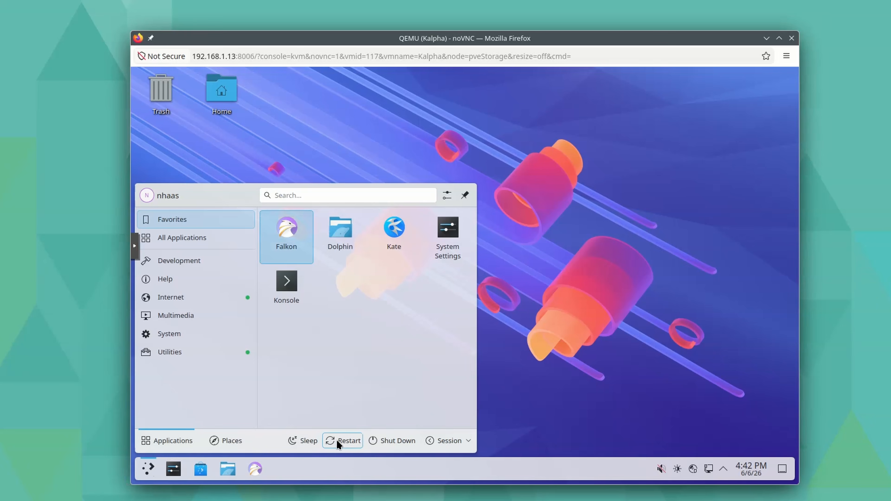
pyautogui.click(388, 441)
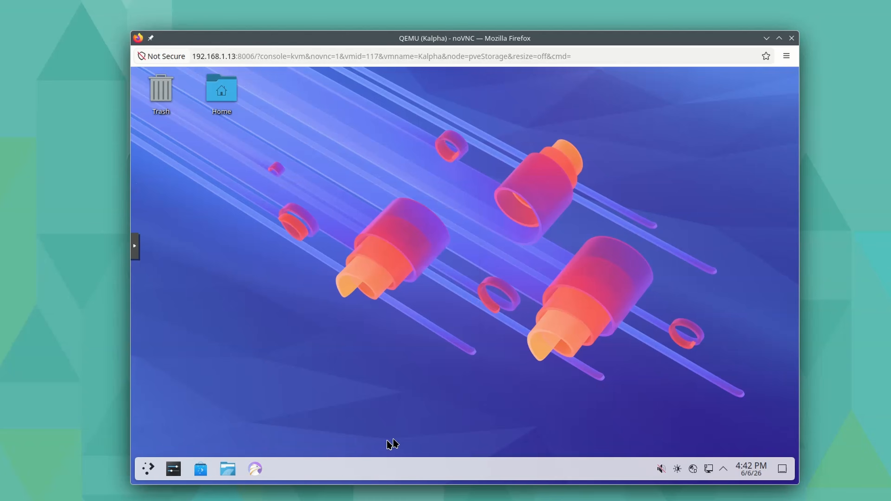
pyautogui.click(423, 355)
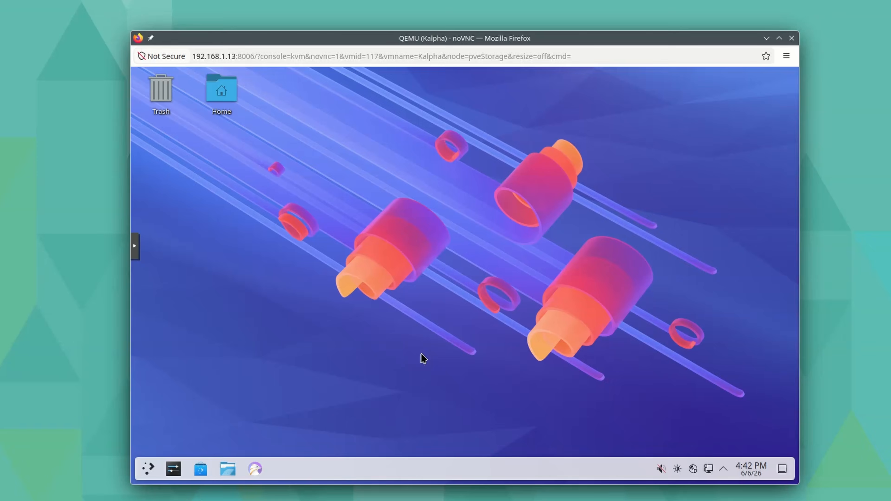